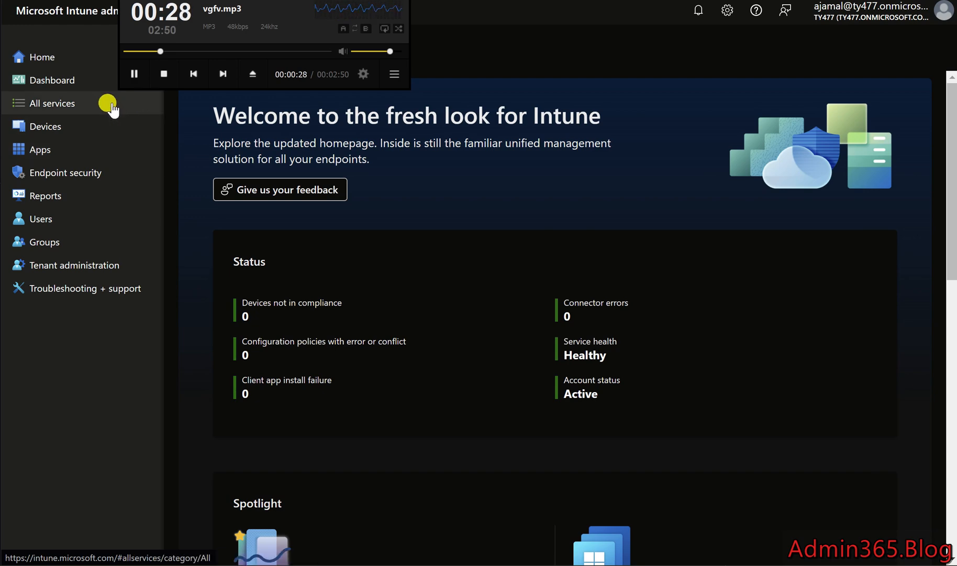
# Open the device limit restrictions in the enrollment options for Windows devices.
pyautogui.click(73, 127)
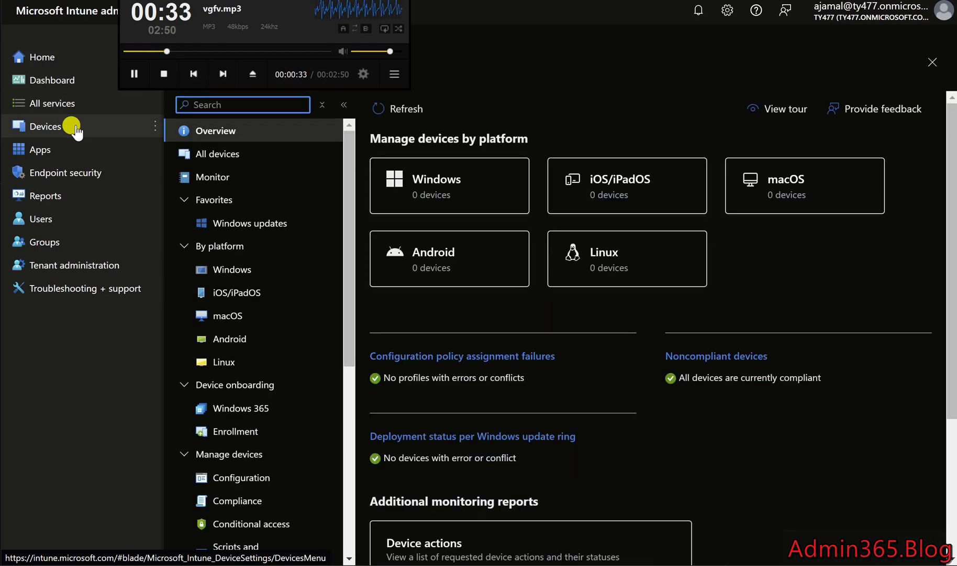
pyautogui.click(248, 273)
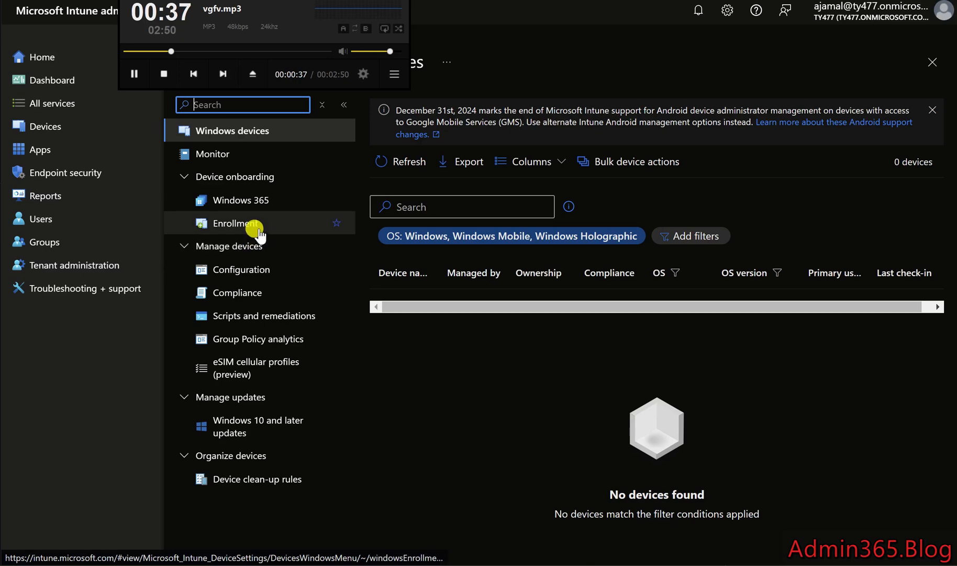
pyautogui.click(256, 228)
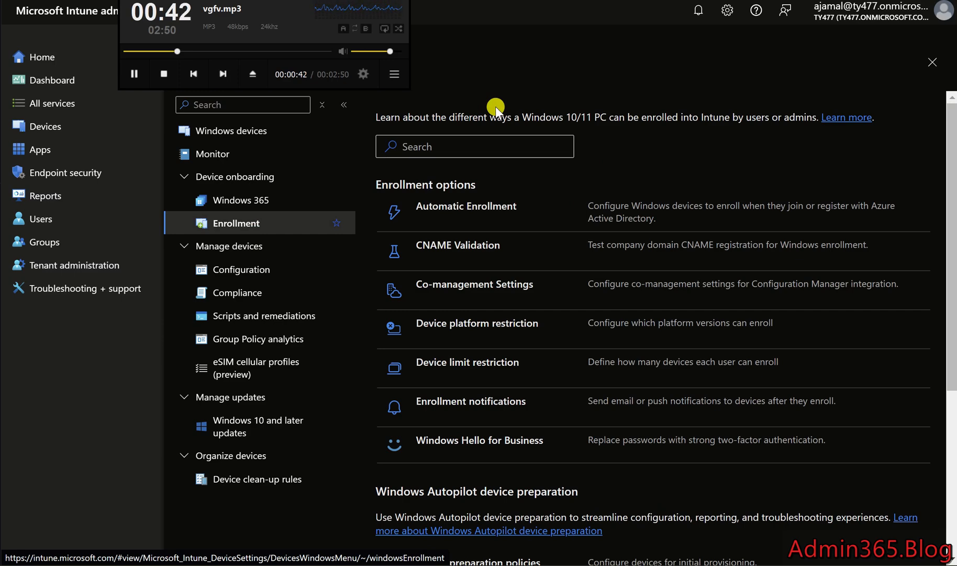
pyautogui.scroll(-2, 495, 106)
pyautogui.scroll(2, 495, 106)
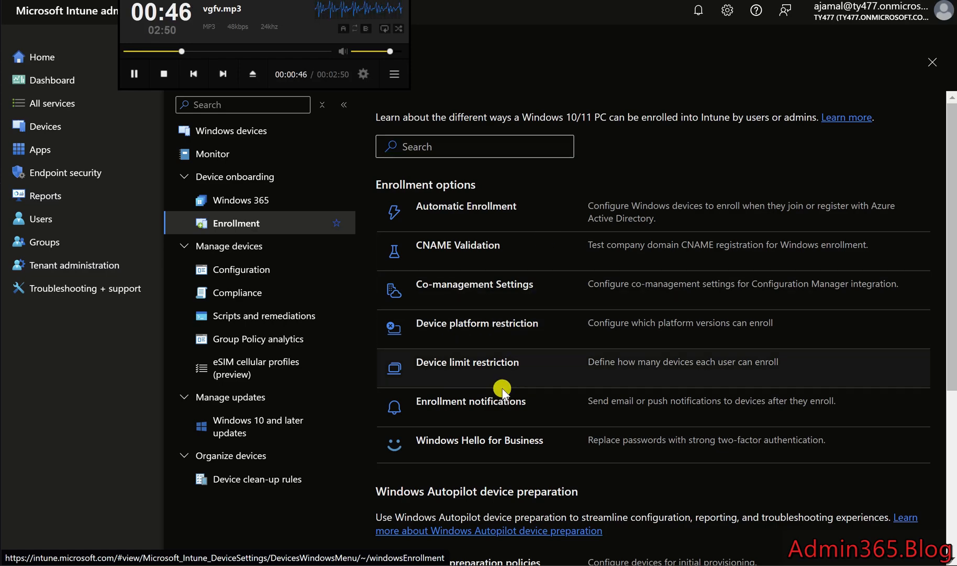
pyautogui.click(503, 373)
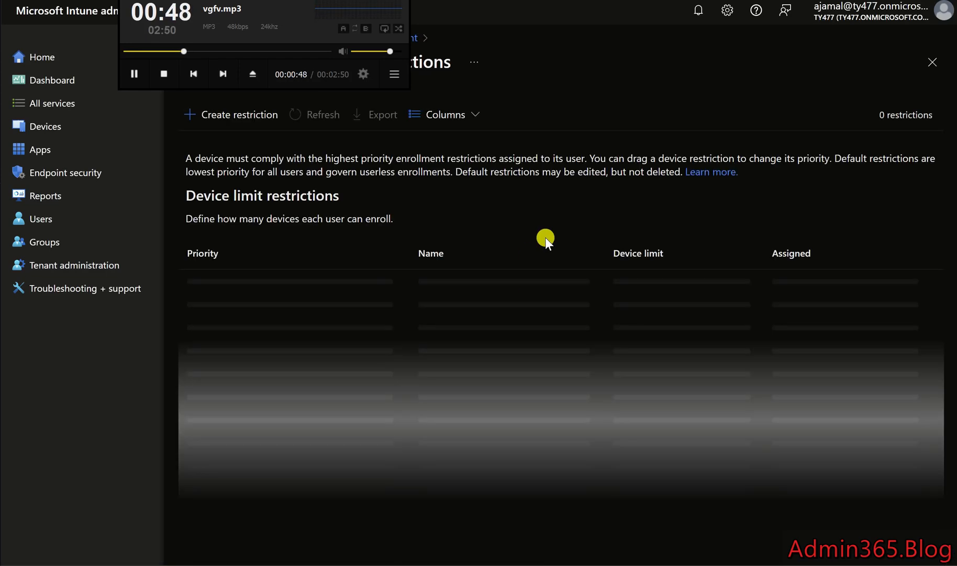
# Start a new device limit restriction named "Devicr Limti Restriction - HR" and proceed to its device limit settings.
pyautogui.click(246, 117)
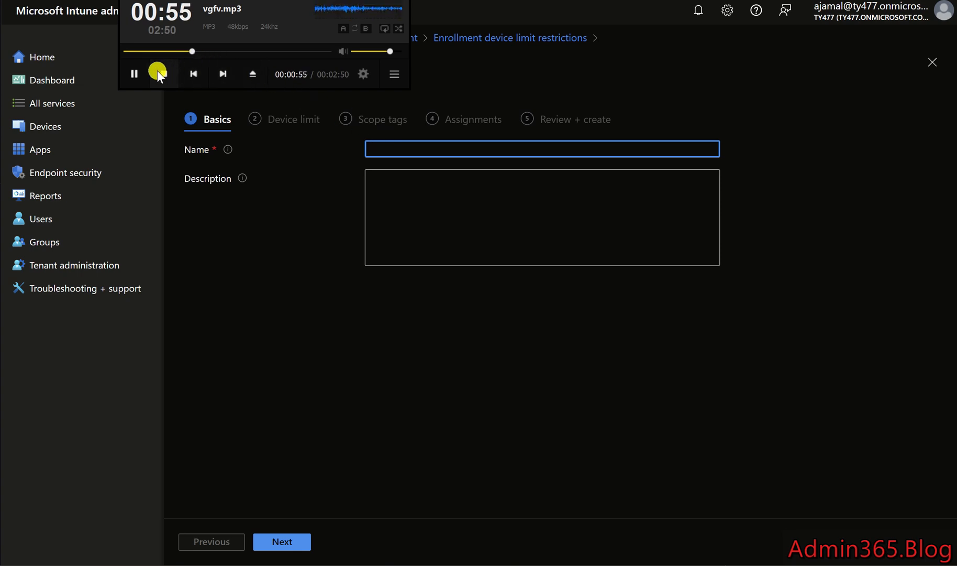
pyautogui.click(139, 75)
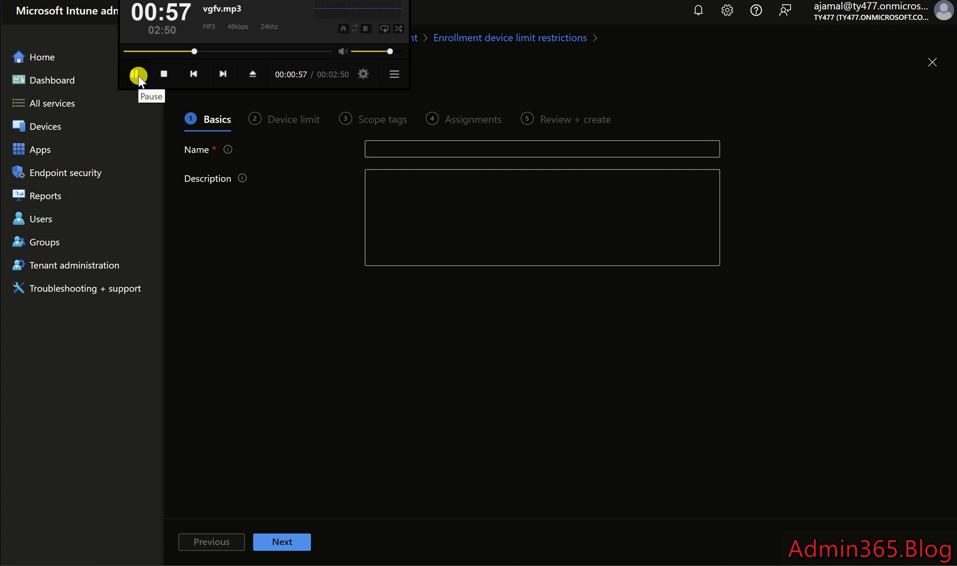
pyautogui.click(393, 145)
pyautogui.write('Dr')
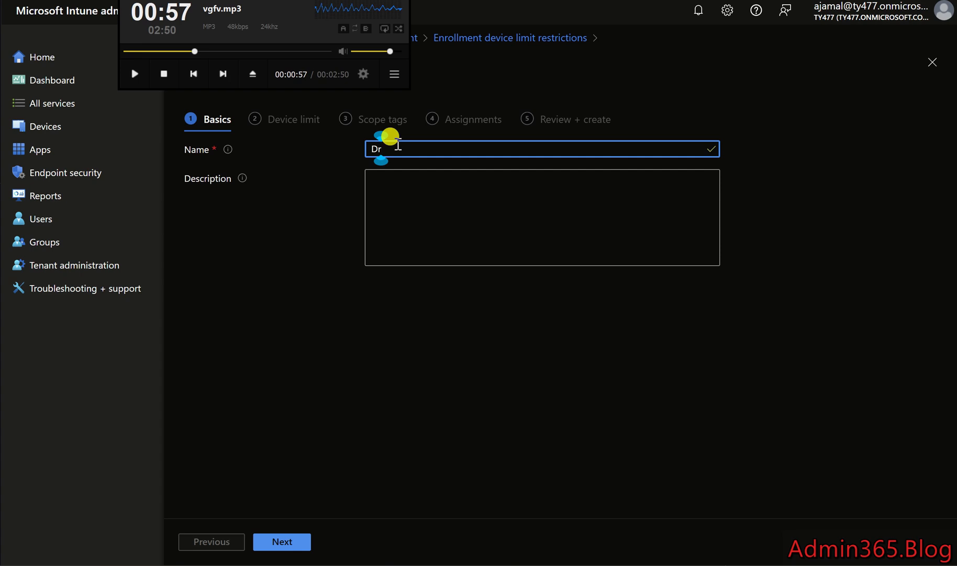
pyautogui.press('BackSpace')
pyautogui.write('evice')
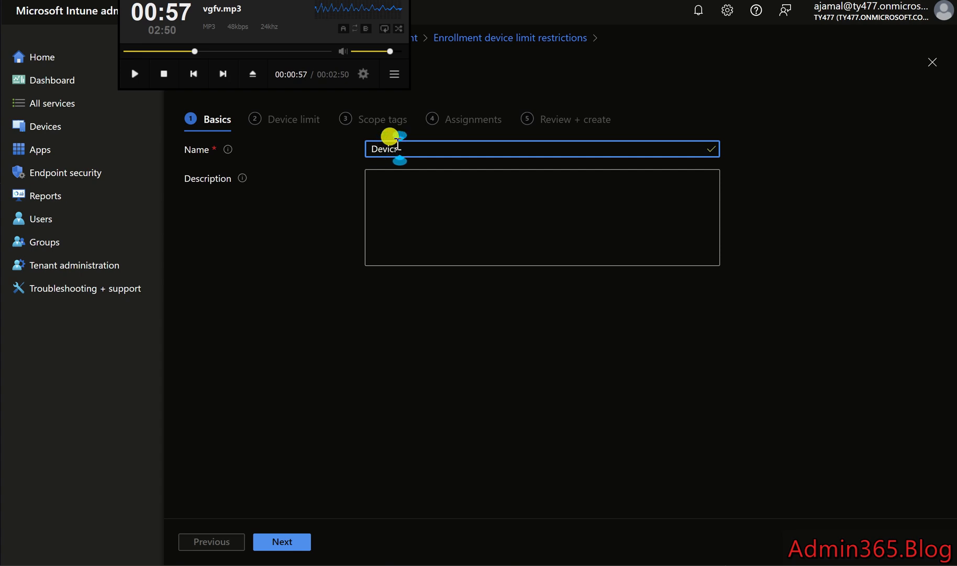
pyautogui.write(' Limti')
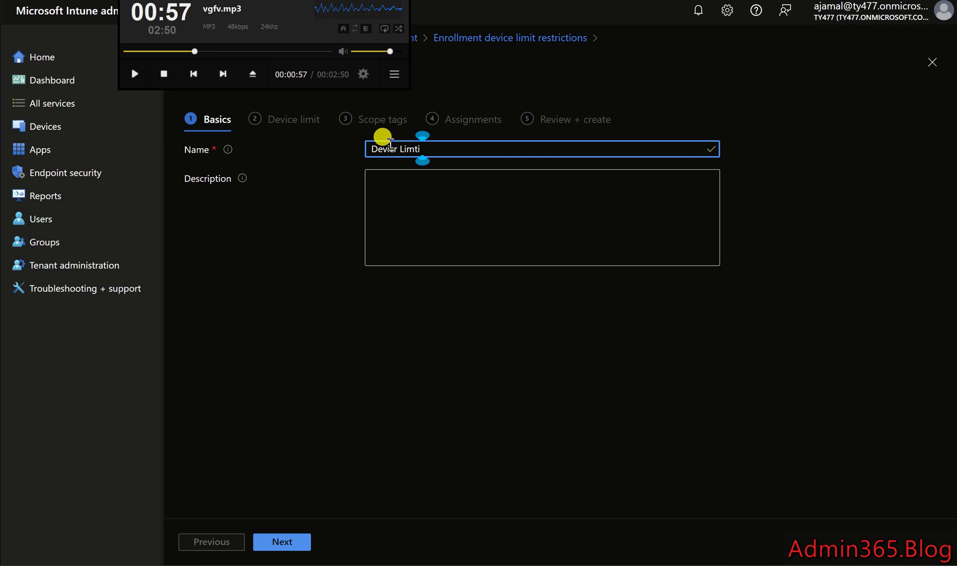
pyautogui.write(' Re')
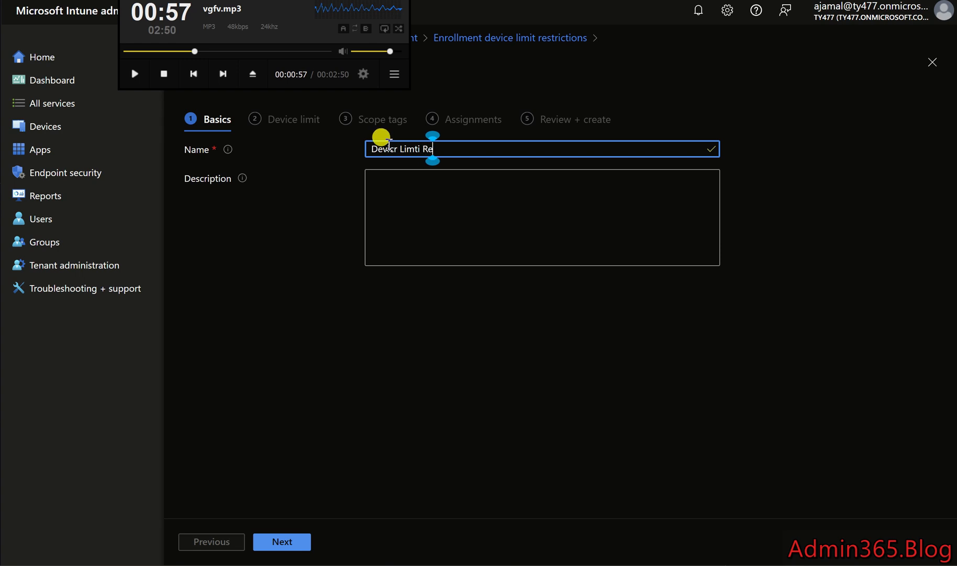
pyautogui.write('strictin')
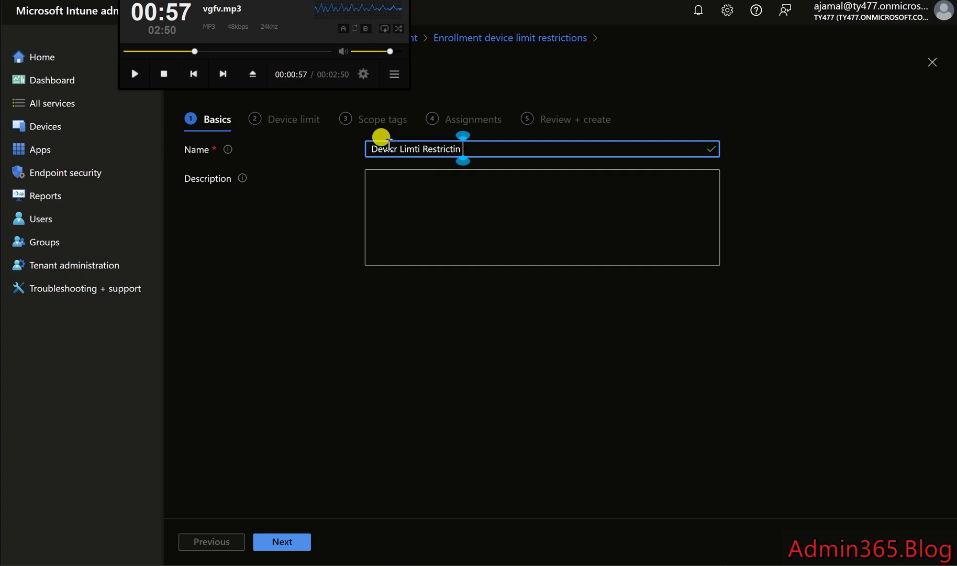
pyautogui.click(388, 148)
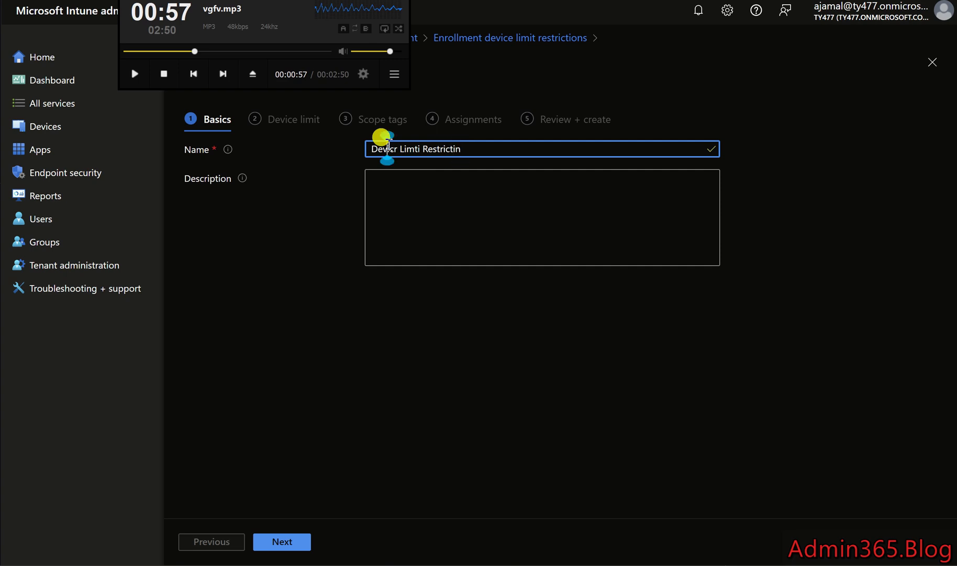
pyautogui.tripleClick(392, 148)
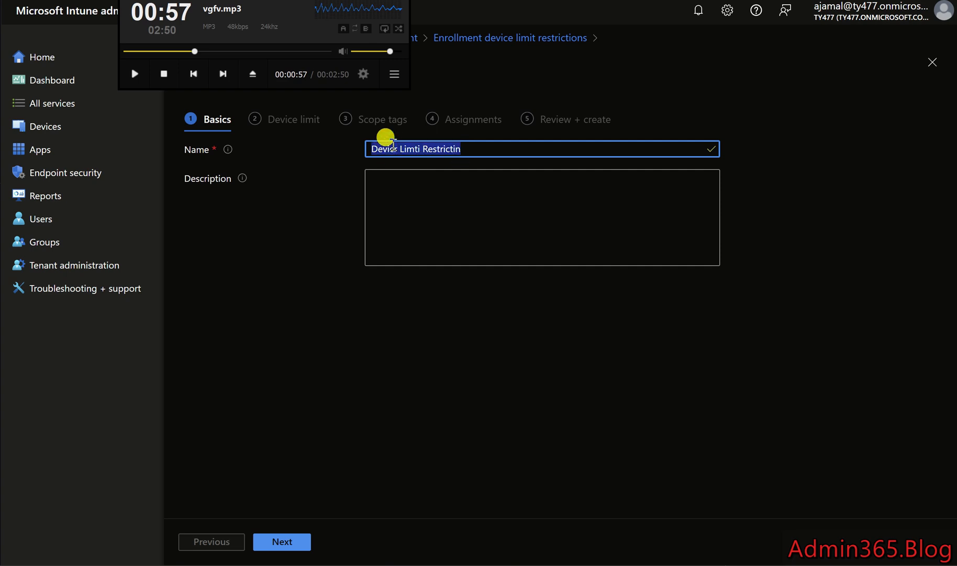
pyautogui.click(461, 149)
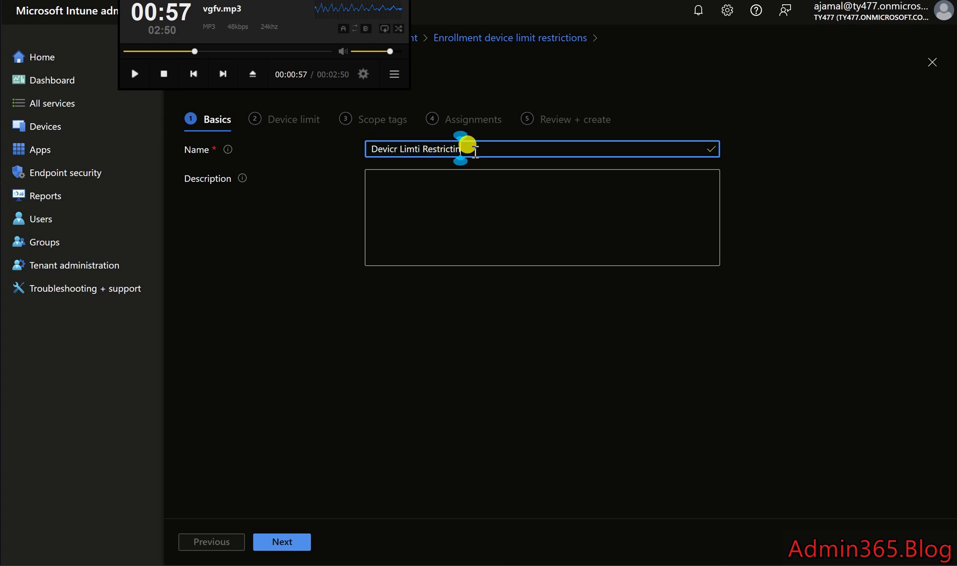
pyautogui.press('BackSpace')
pyautogui.write('on - HR')
pyautogui.click(291, 541)
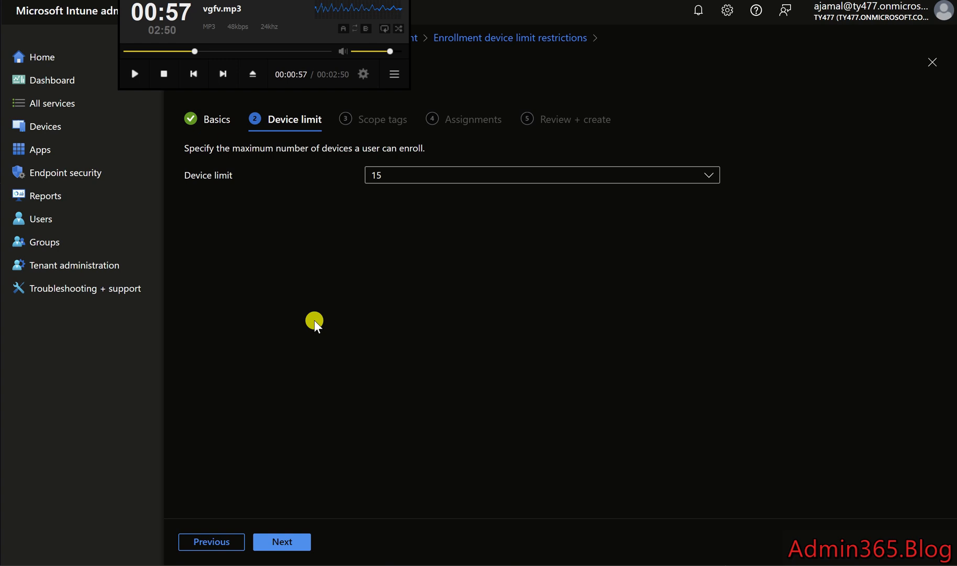
# Try device limits of 5, 7 and 10 in turn for the new restriction.
pyautogui.click(134, 76)
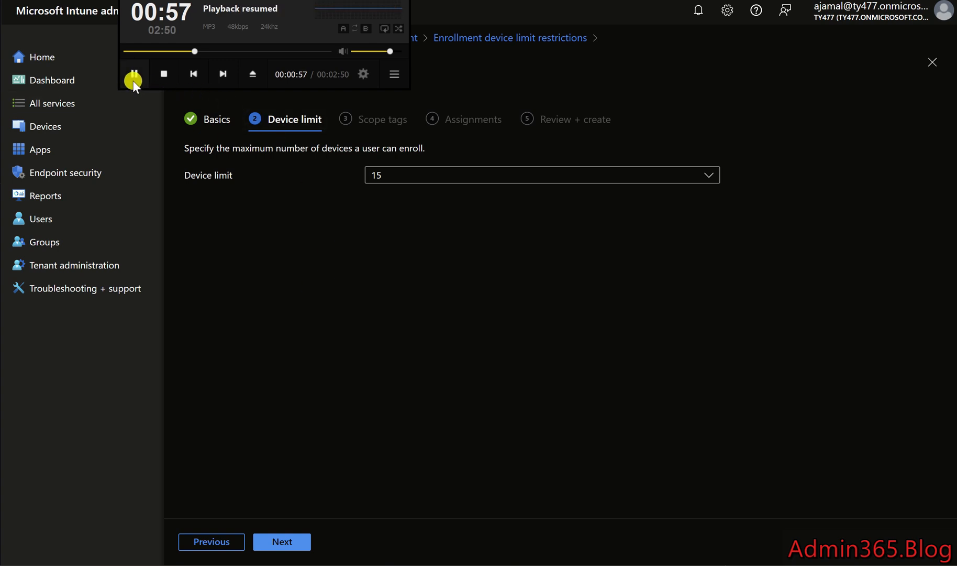
pyautogui.click(397, 179)
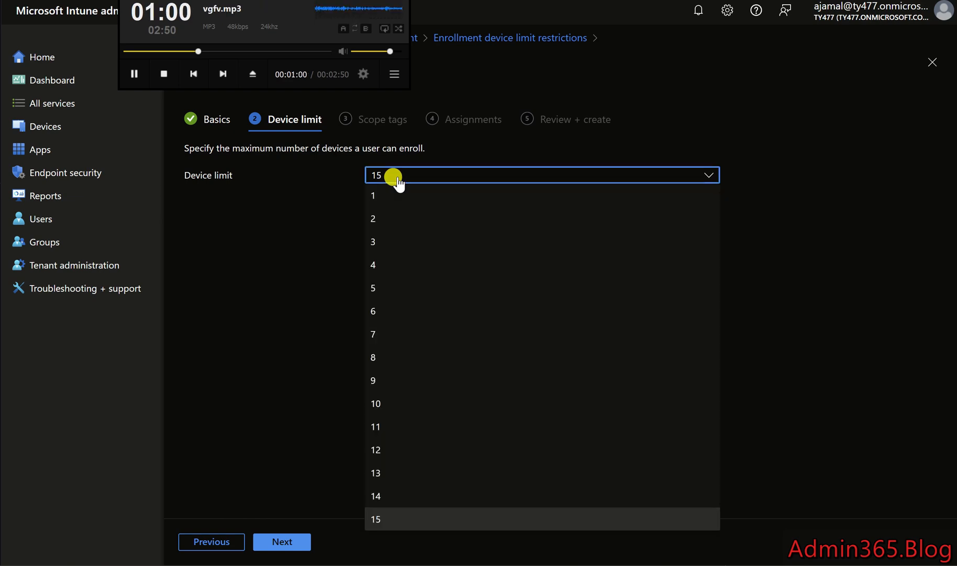
pyautogui.click(386, 288)
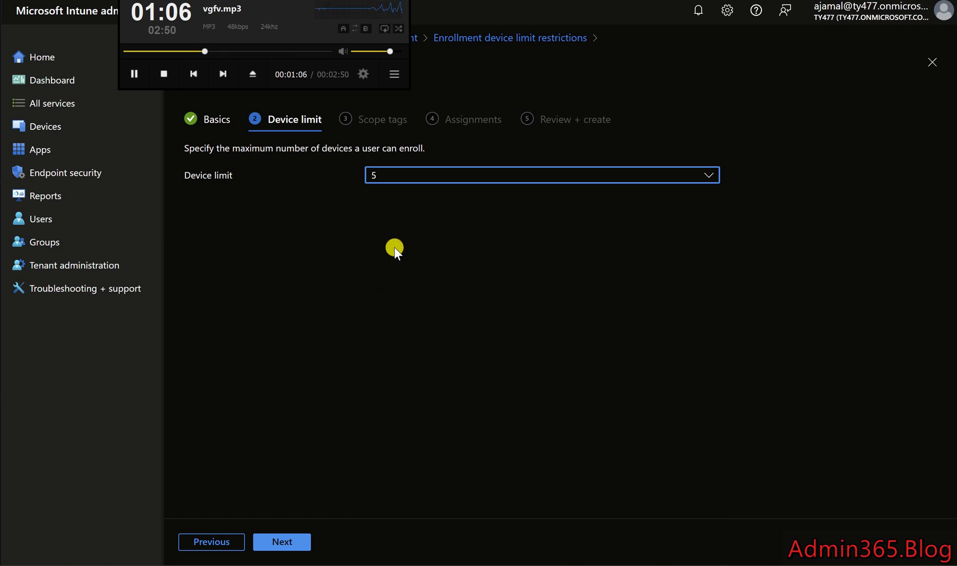
pyautogui.click(419, 175)
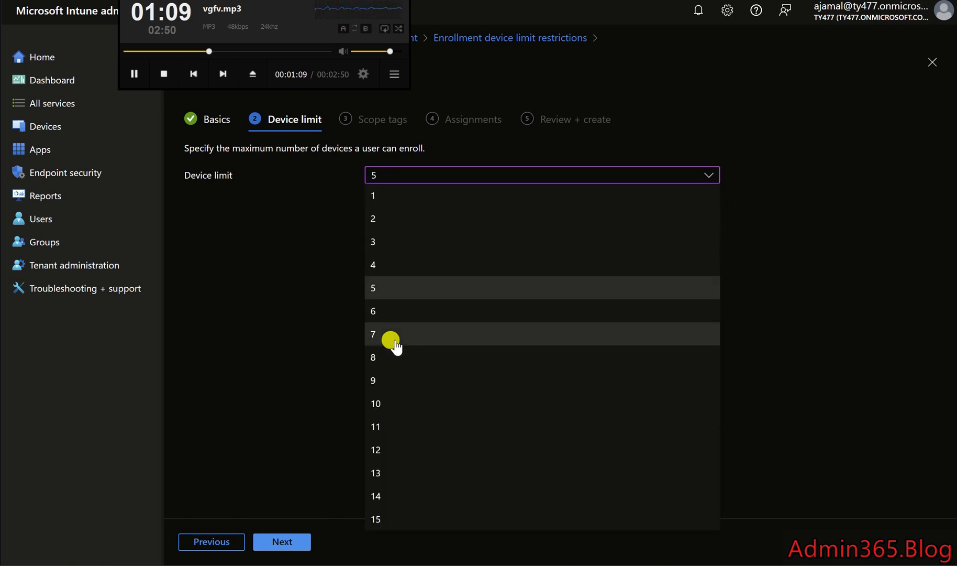
pyautogui.click(393, 335)
pyautogui.click(401, 178)
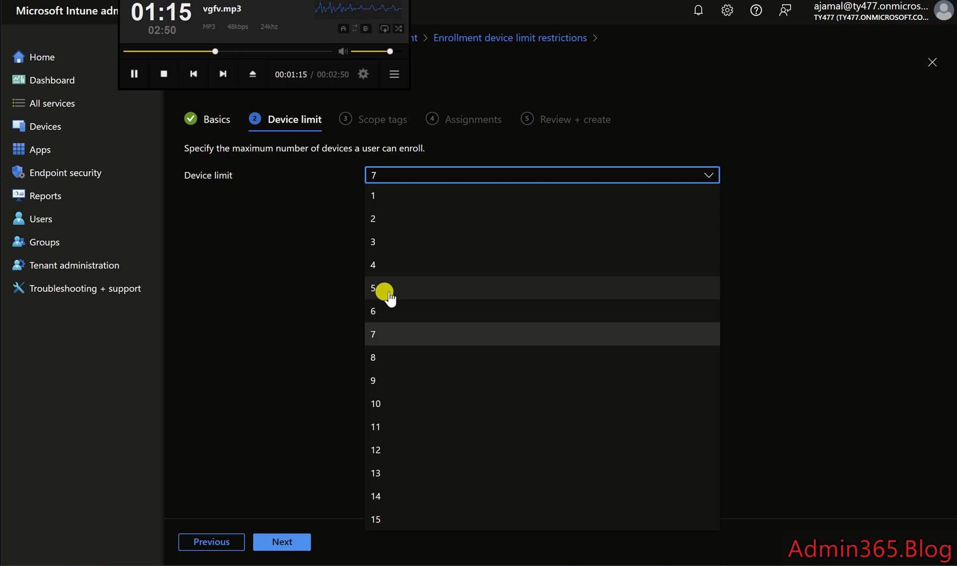
pyautogui.click(375, 399)
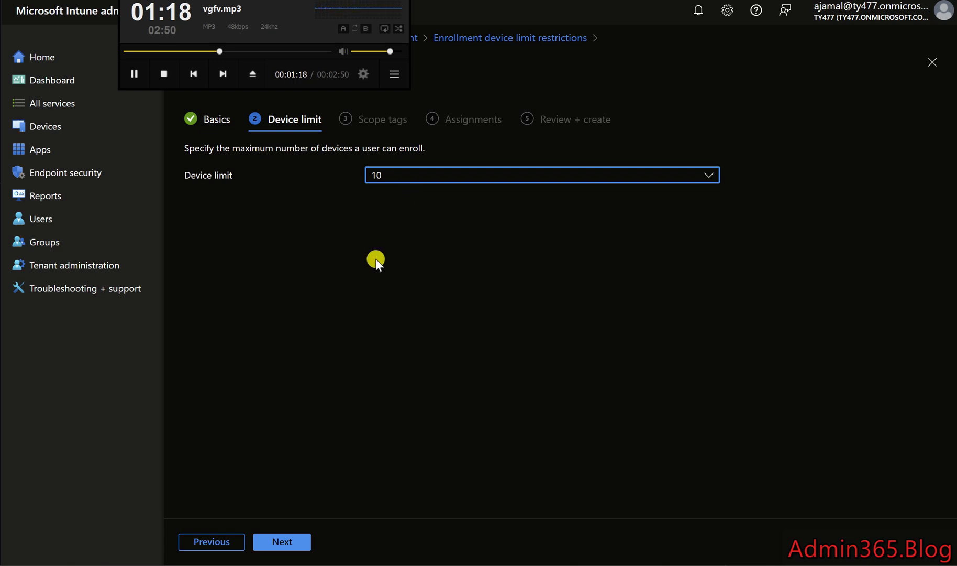
# Set the device limit to 5 and continue to the assignments without selecting any scope tags.
pyautogui.click(383, 177)
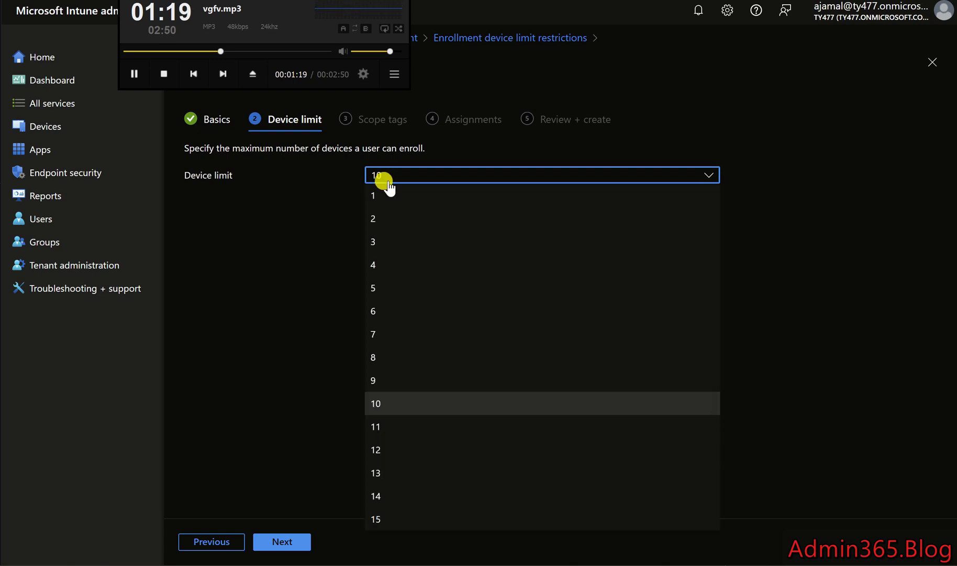
pyautogui.click(380, 298)
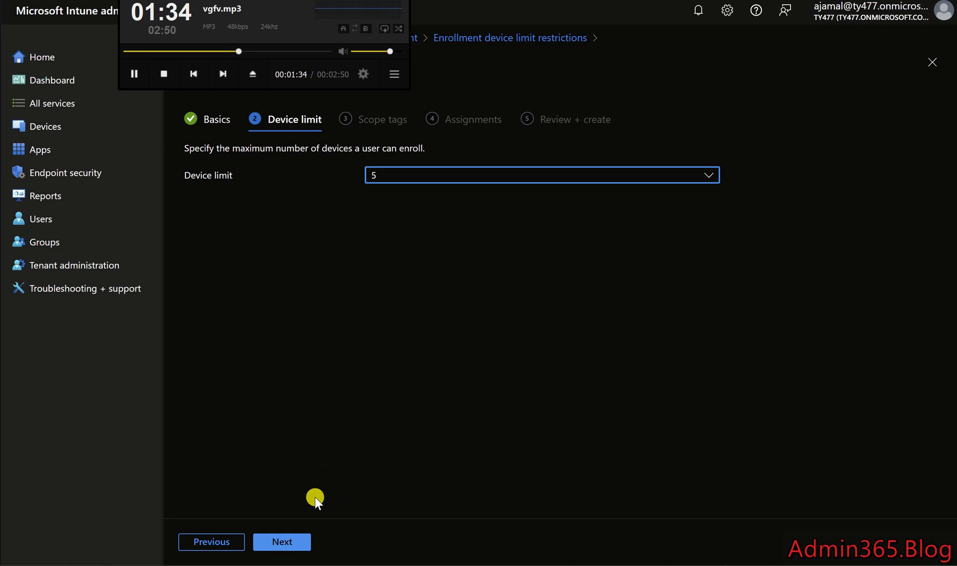
pyautogui.click(291, 542)
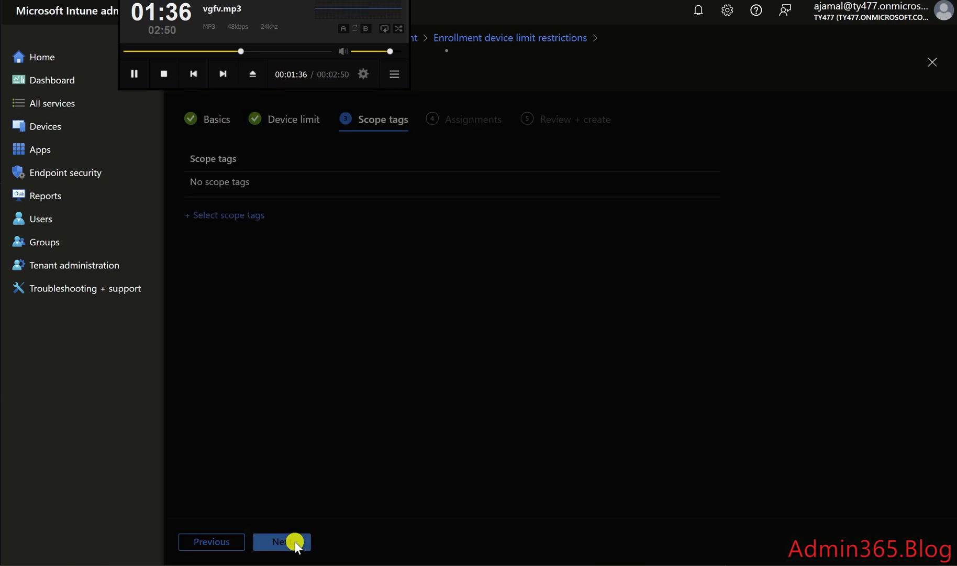
pyautogui.click(295, 543)
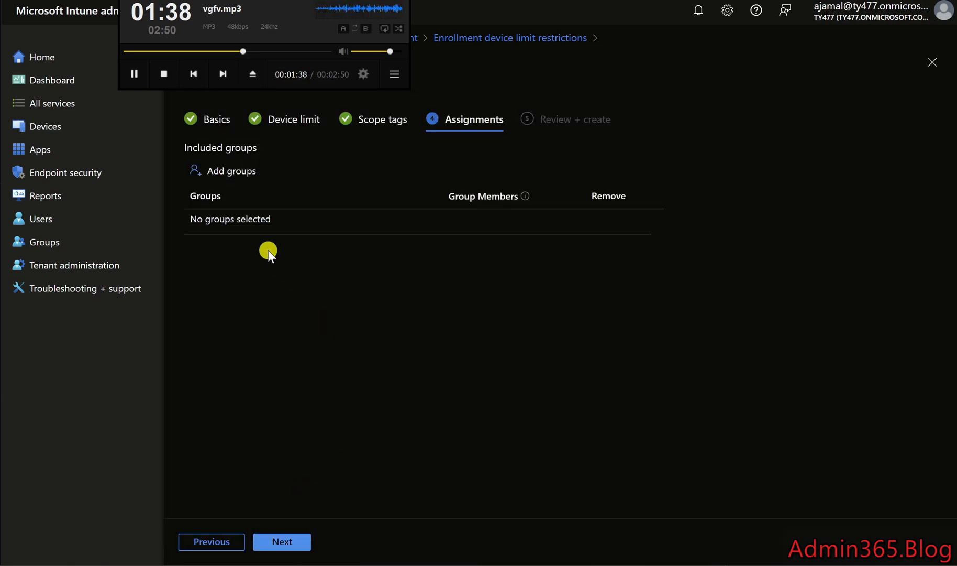
# Add the HR group to the restriction's included groups and create the restriction.
pyautogui.click(240, 175)
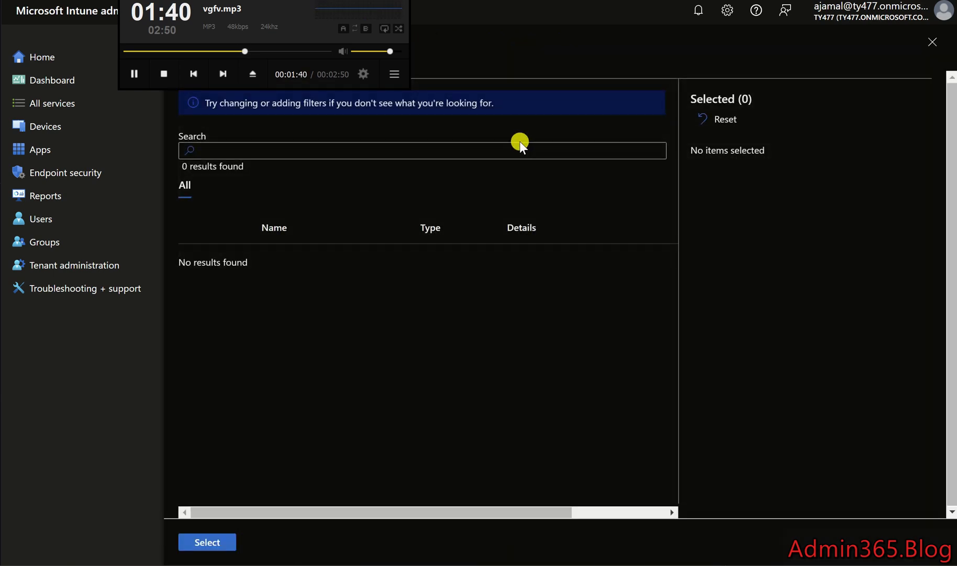
pyautogui.write('hr')
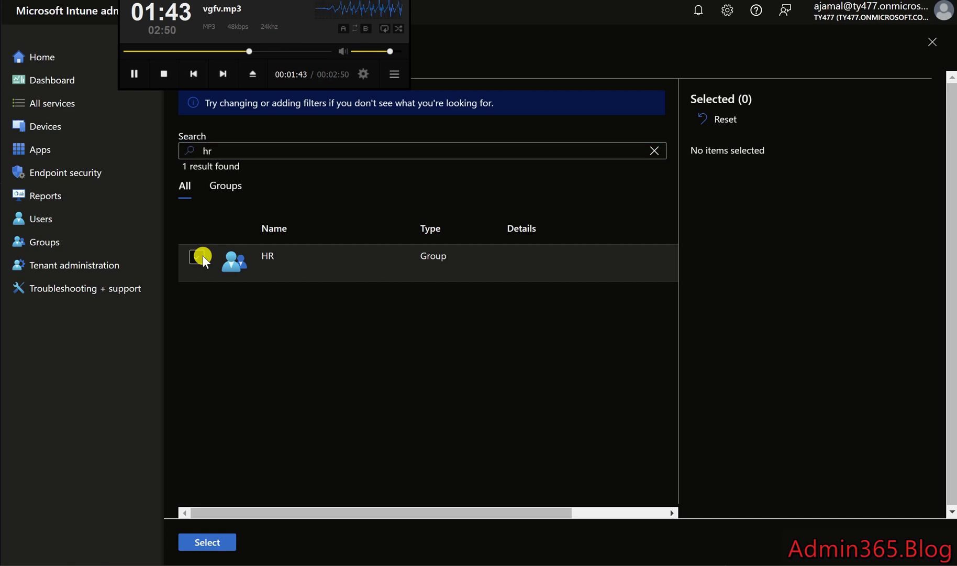
pyautogui.click(202, 256)
pyautogui.click(214, 542)
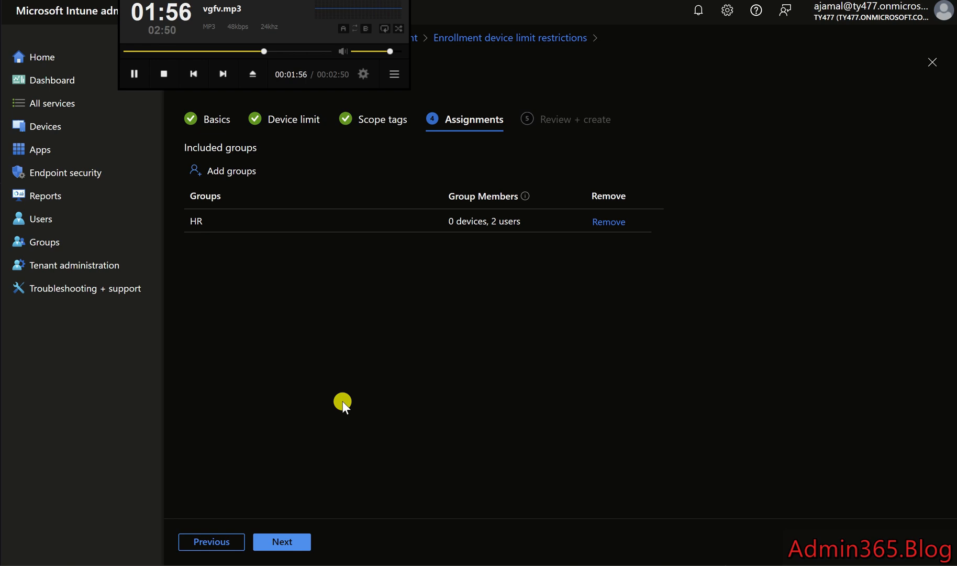
pyautogui.click(284, 542)
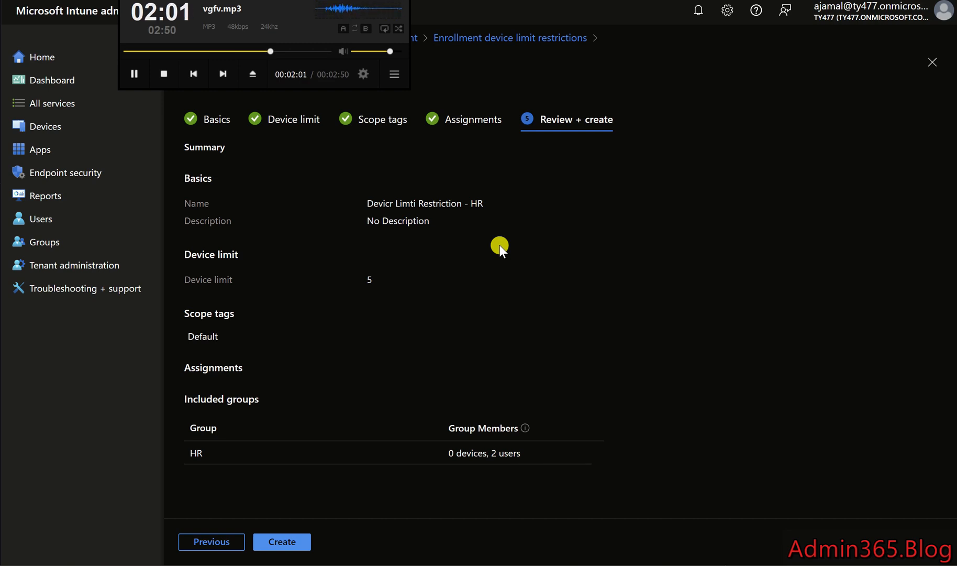
pyautogui.click(303, 540)
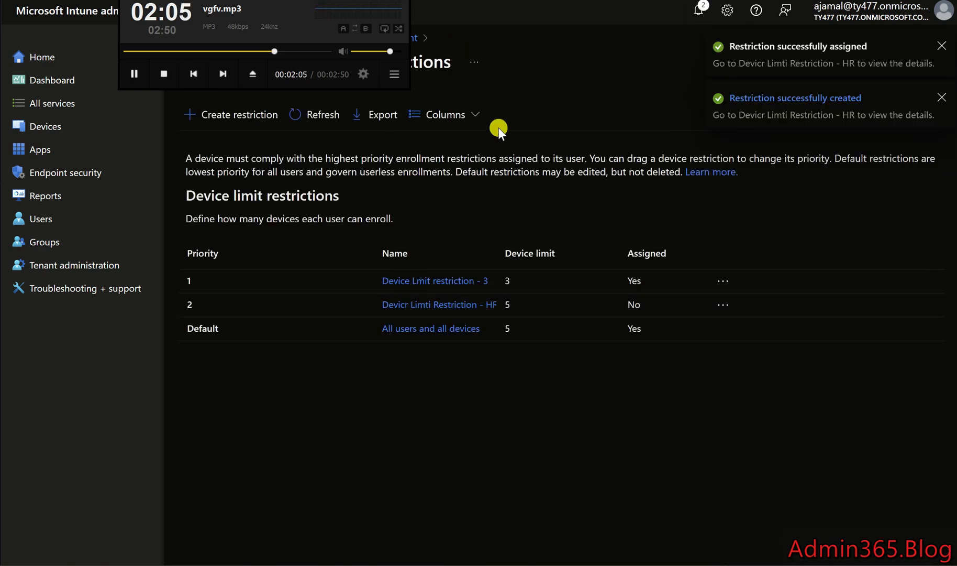